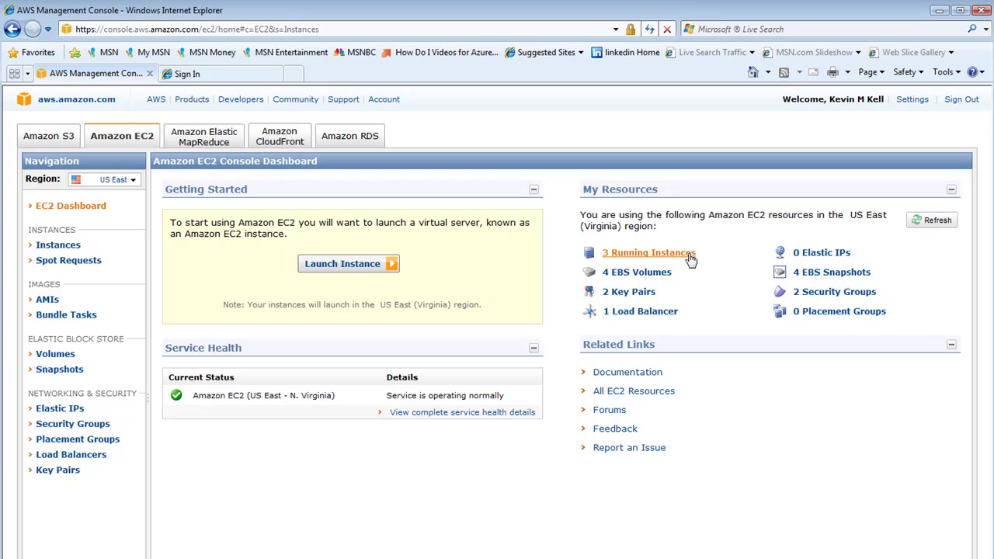
Open the list of running EC2 instances, and allocate a new Elastic IP address
click(688, 256)
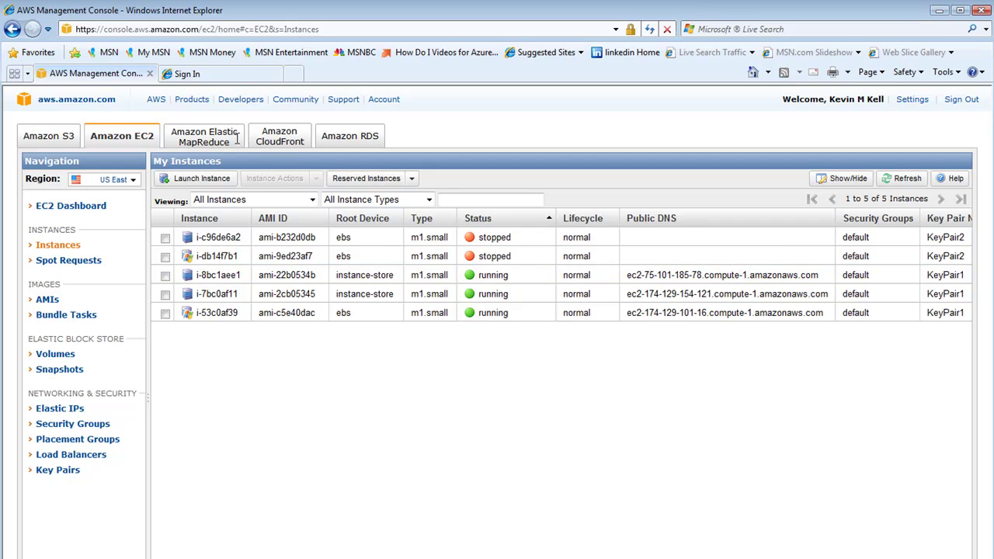
click(70, 413)
click(578, 272)
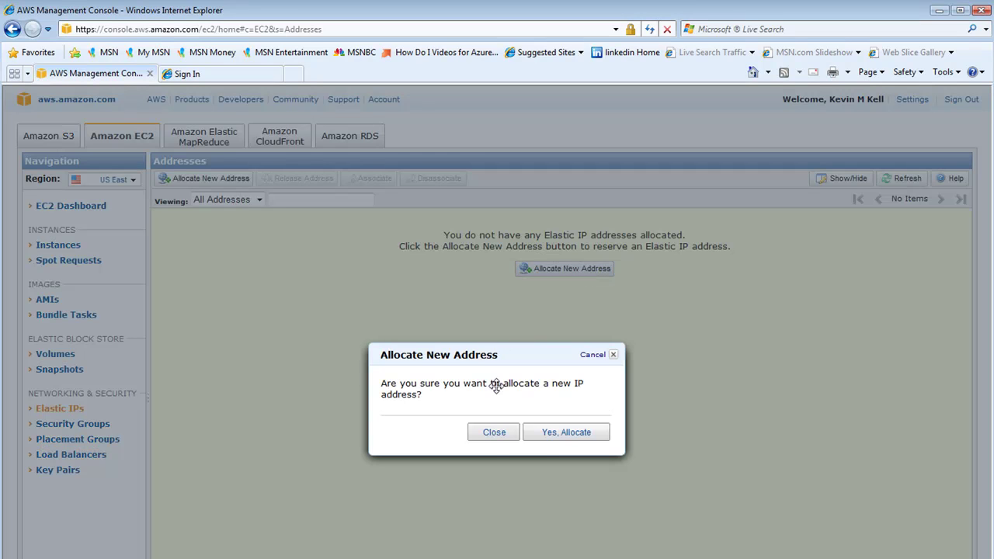
click(545, 433)
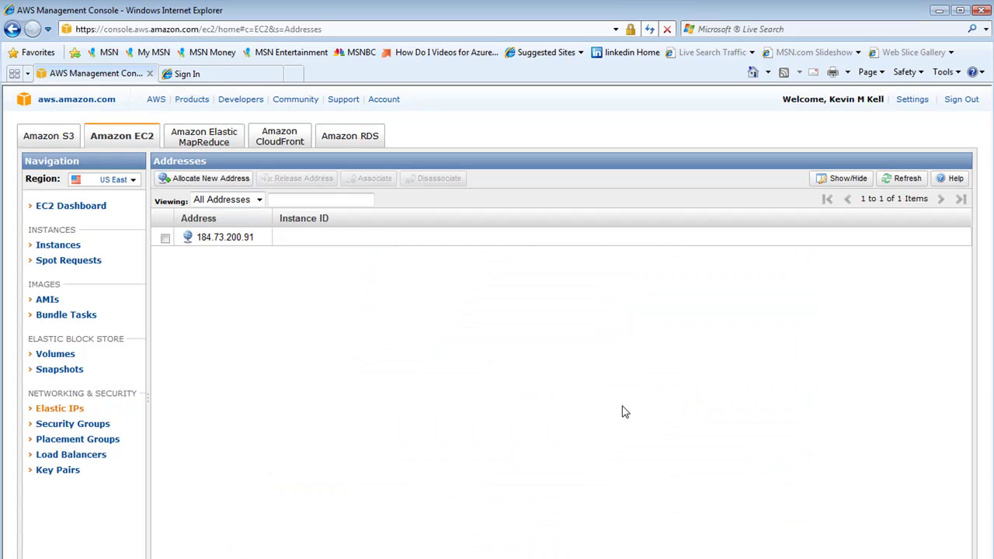
Associate the Elastic IP 184.73.200.91 with instance i-8bc1aee1
right_click(217, 246)
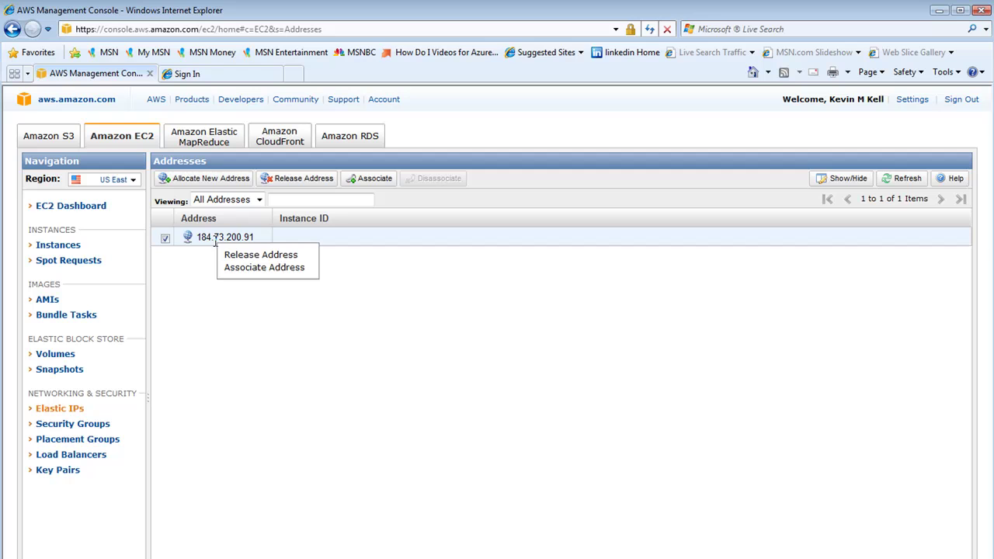
click(281, 268)
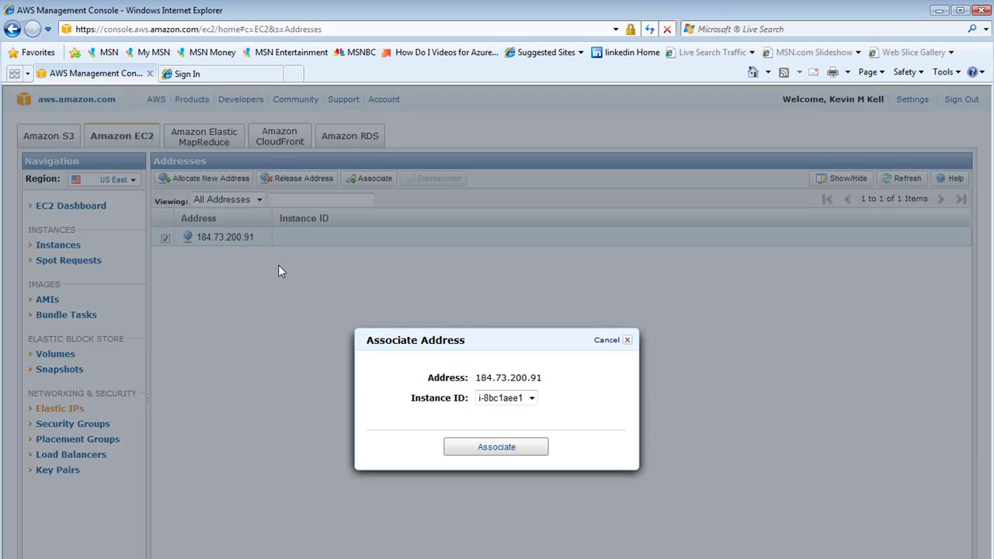
click(532, 398)
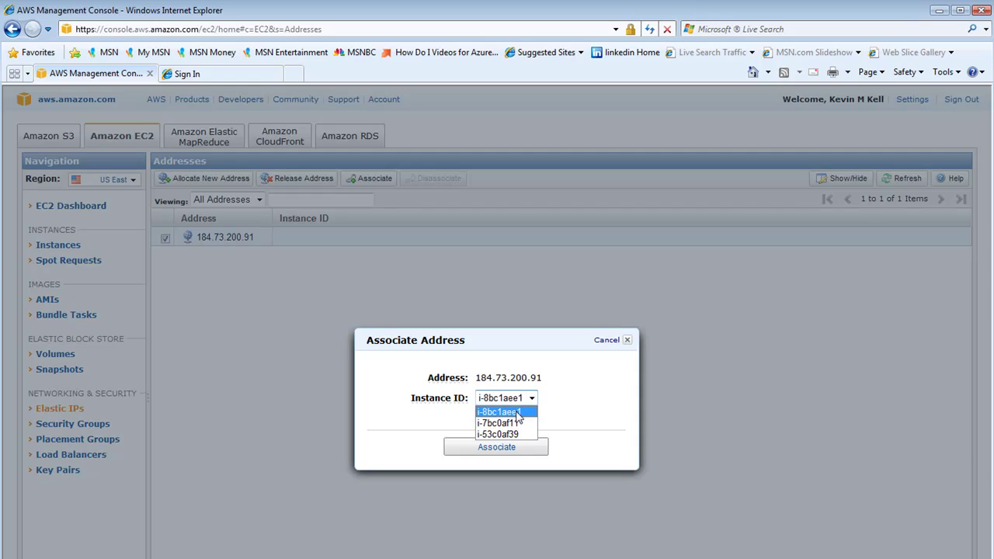
click(517, 412)
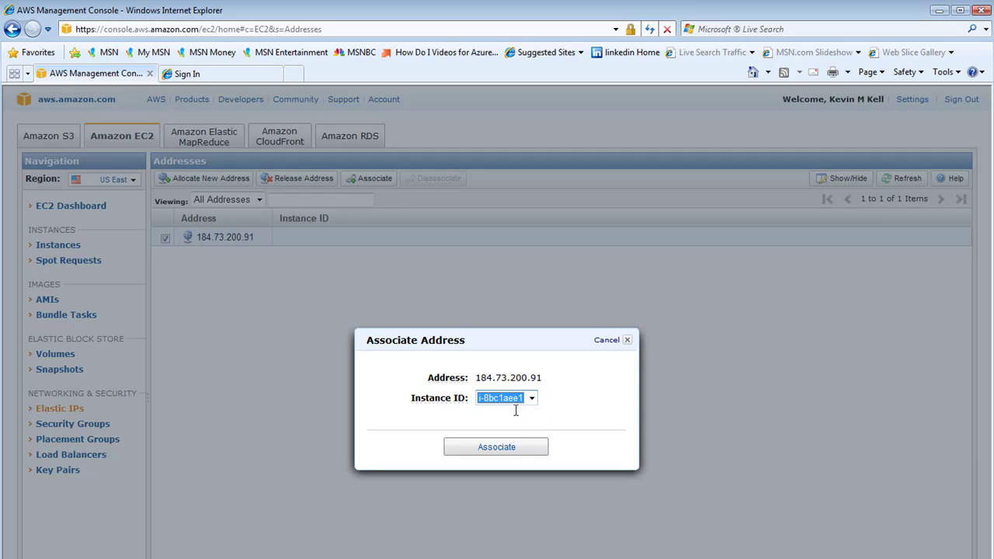
click(515, 449)
click(515, 449)
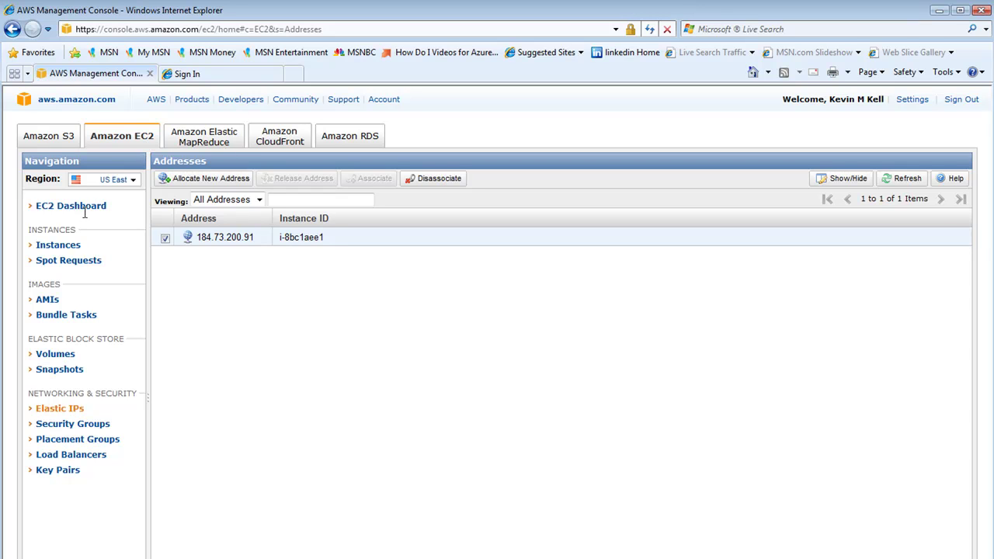
Show the details of instance i-8bc1aee1 in an enlarged description area and check its Elastic IP
click(66, 247)
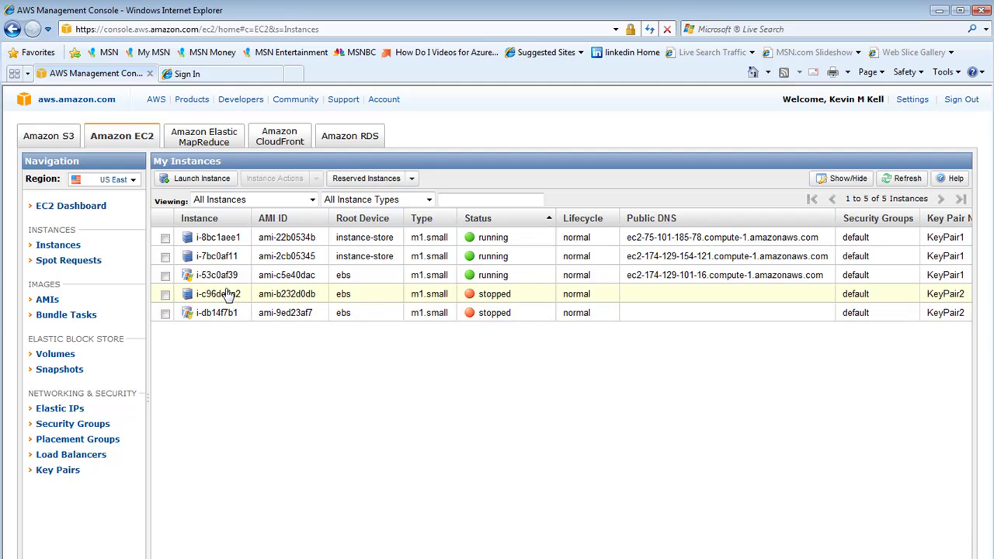
click(221, 239)
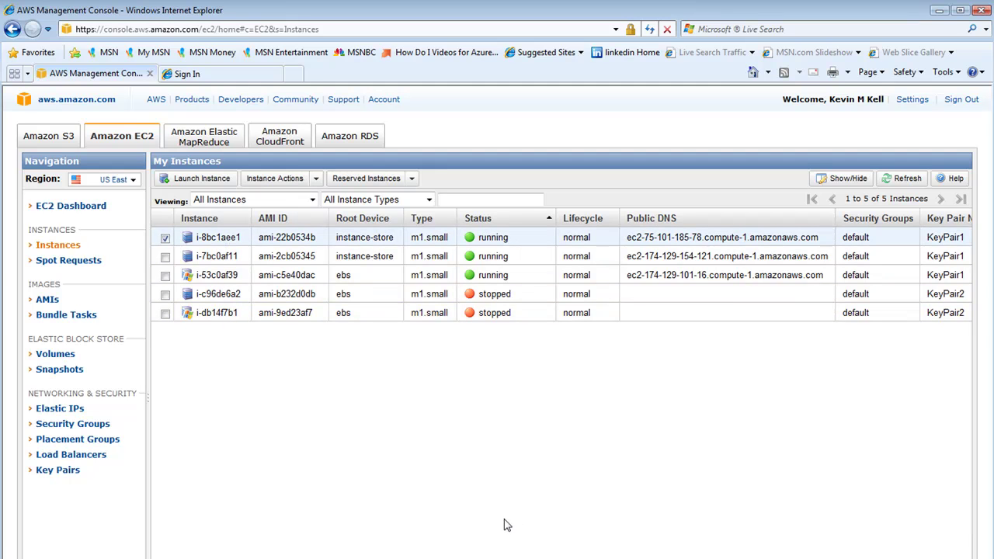
drag(505, 556, 489, 380)
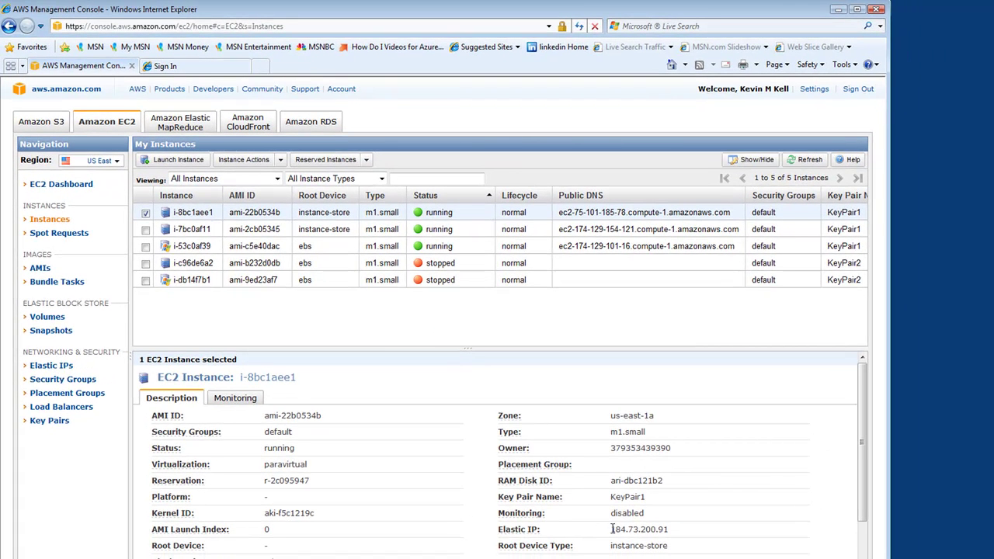
drag(610, 528, 669, 529)
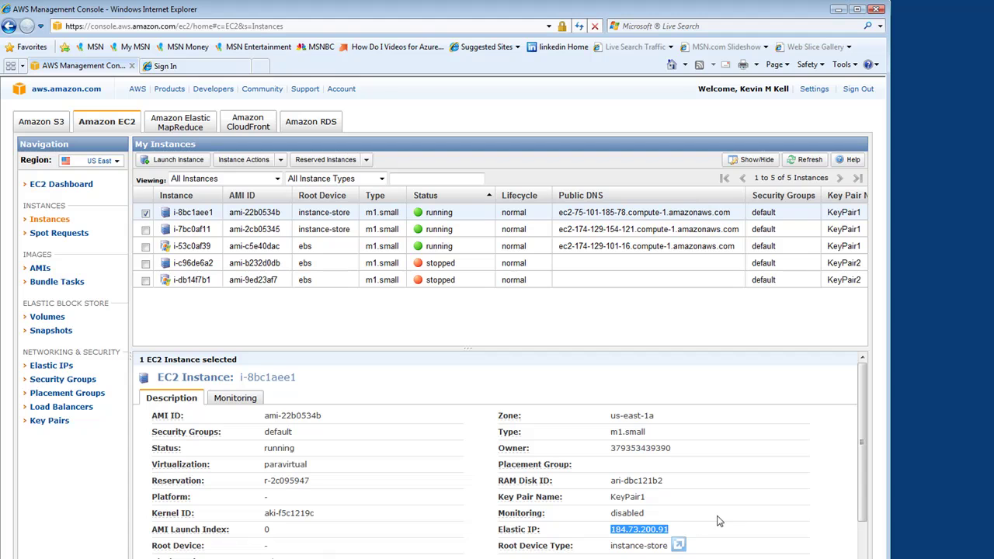
click(780, 500)
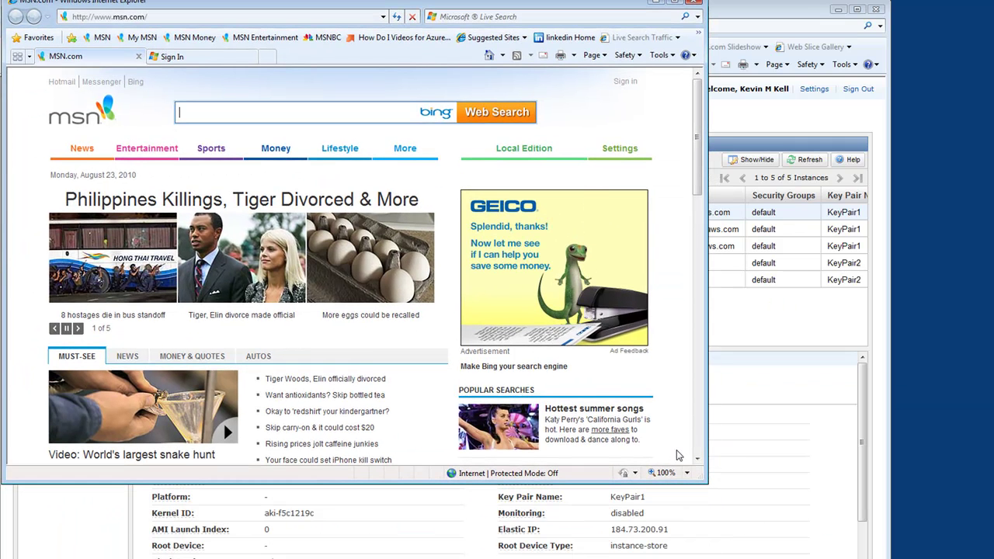
Enlarge the separate MSN browser window, and copy the Elastic IP from the description of instance i-8bc1aee1
drag(706, 482, 894, 558)
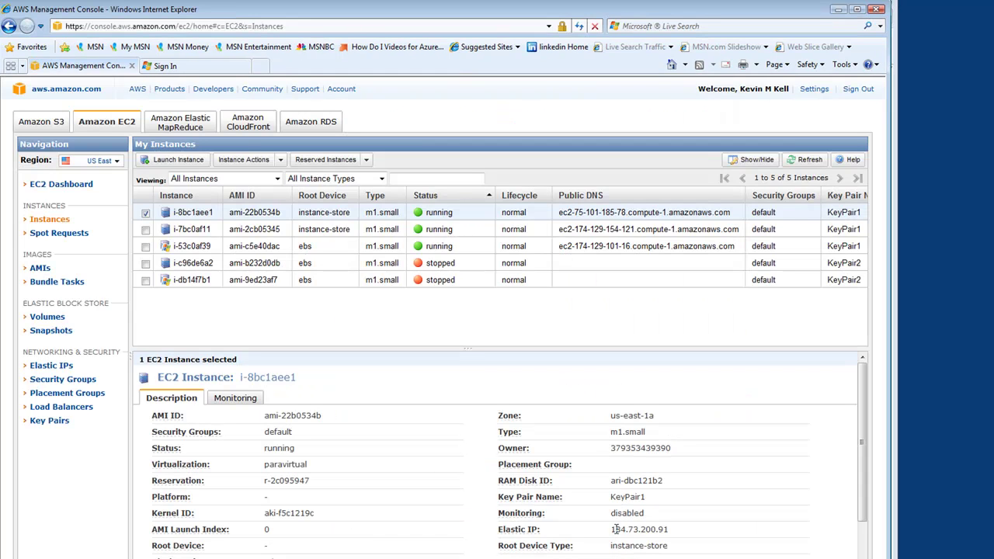
drag(611, 529, 669, 528)
key(ctrl+c)
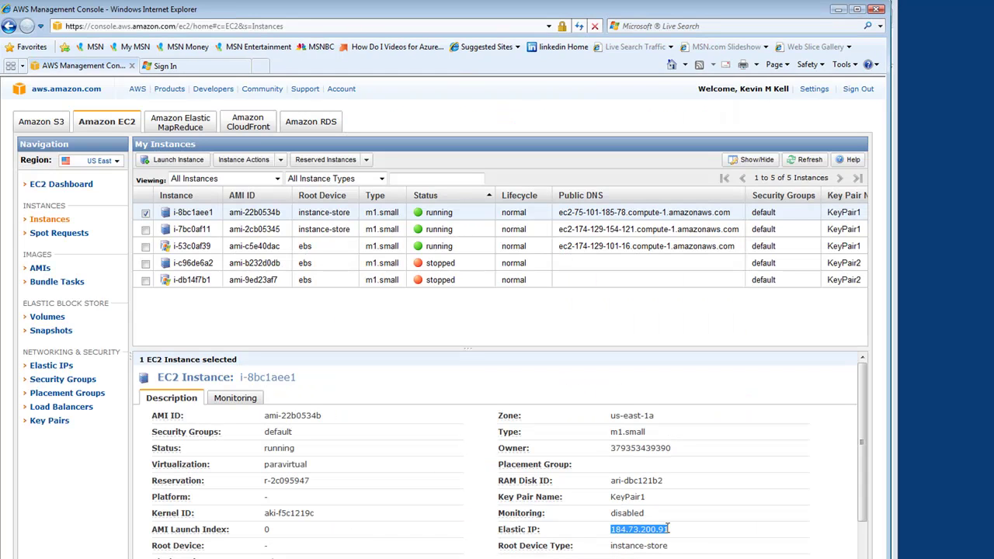
right_click(666, 530)
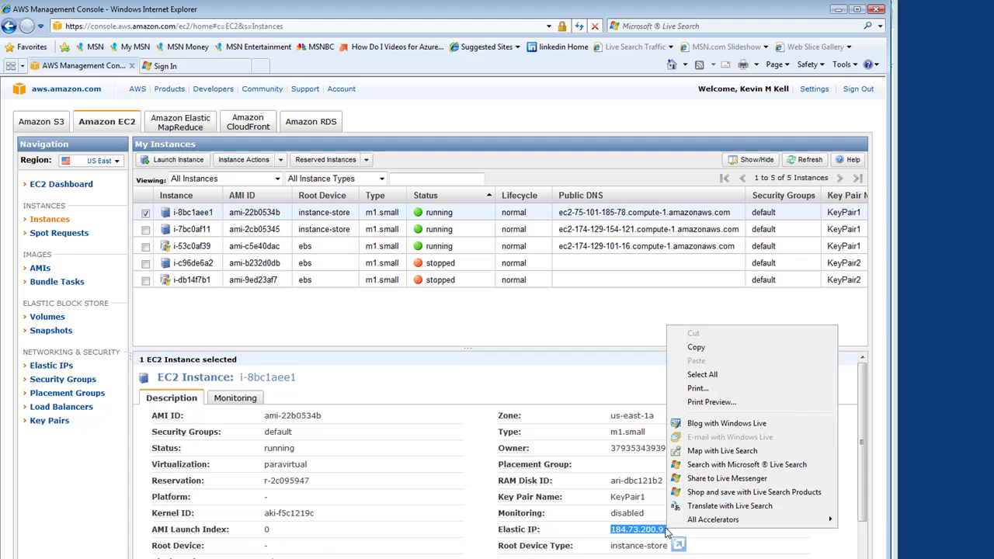
click(695, 347)
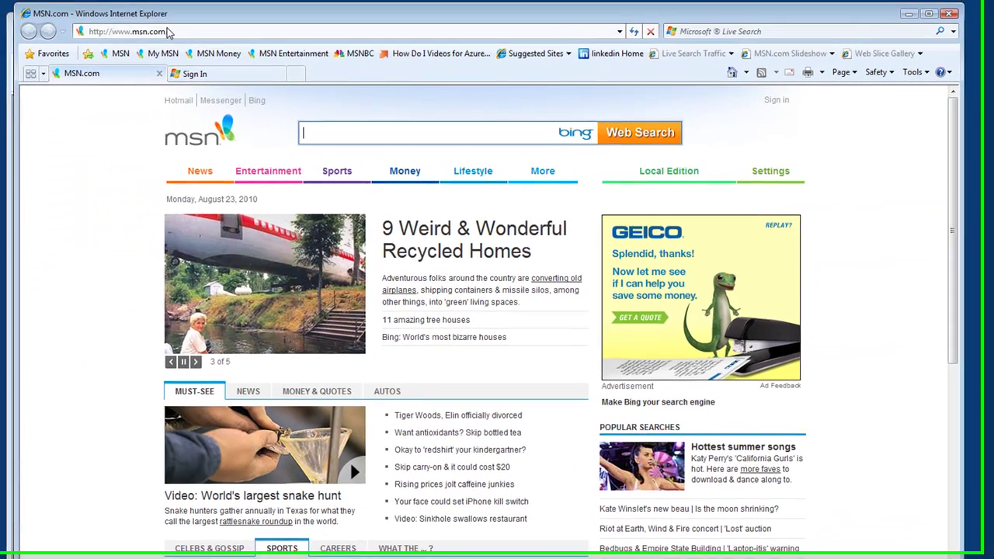
Load the copied address 184.73.200.91 in the separate browser window showing MSN
click(167, 32)
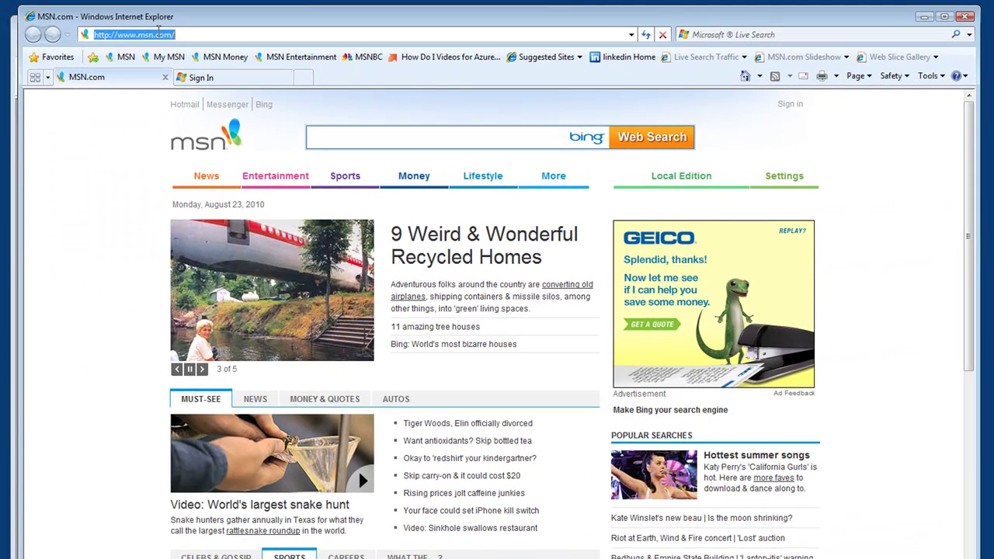
drag(117, 34, 216, 35)
key(ctrl+v)
key(Return)
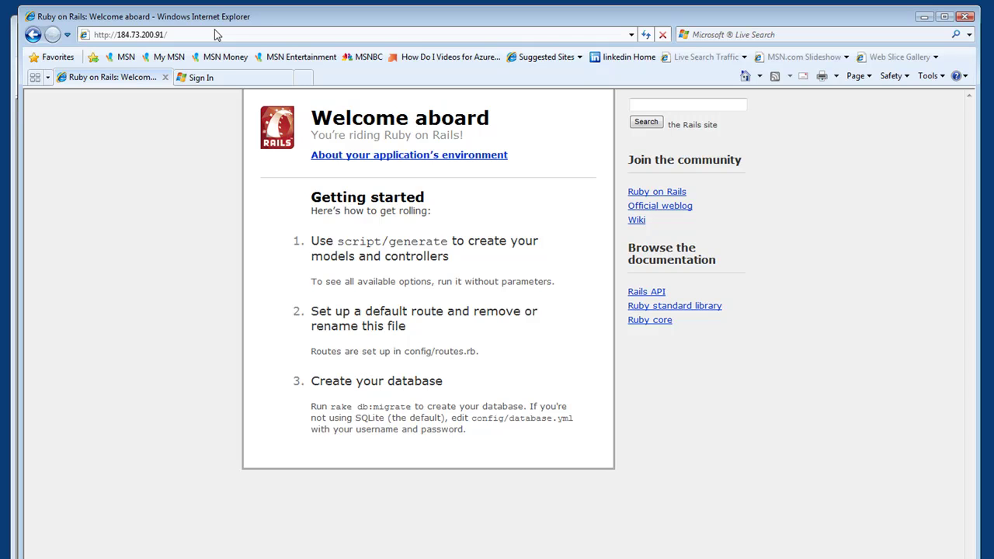
Switch back to the AWS console and disassociate the Elastic IP 184.73.200.91 from instance i-8bc1aee1
click(215, 31)
key(alt+Tab)
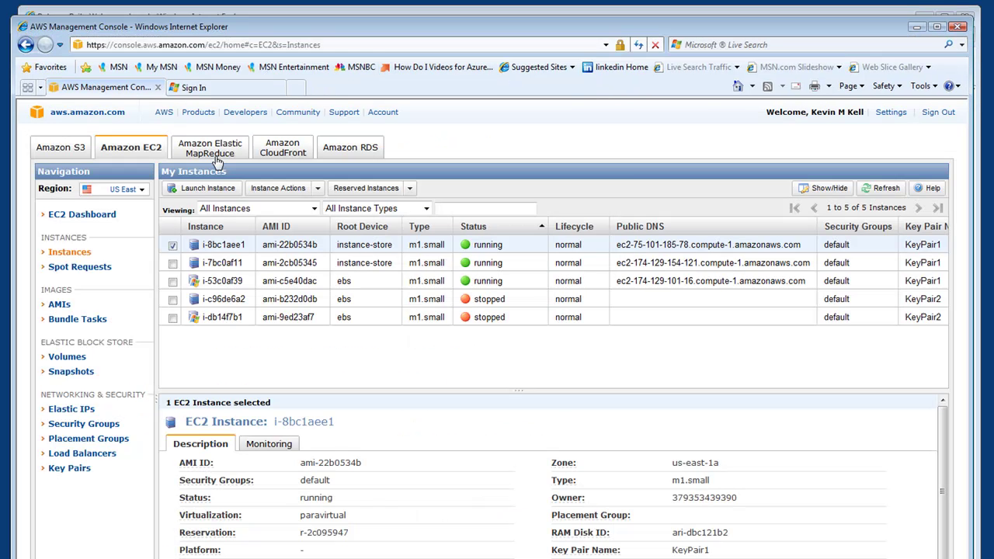
click(73, 409)
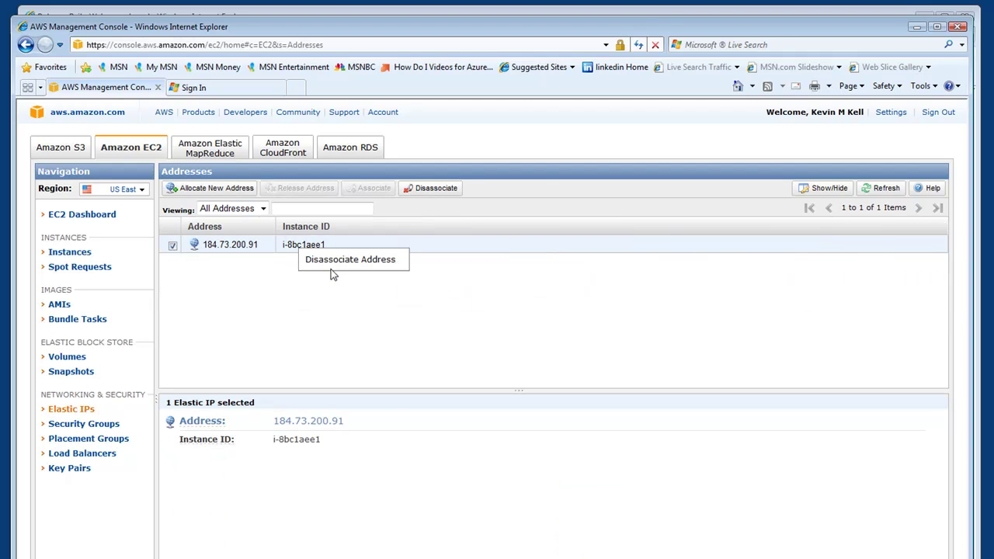
click(334, 264)
click(530, 441)
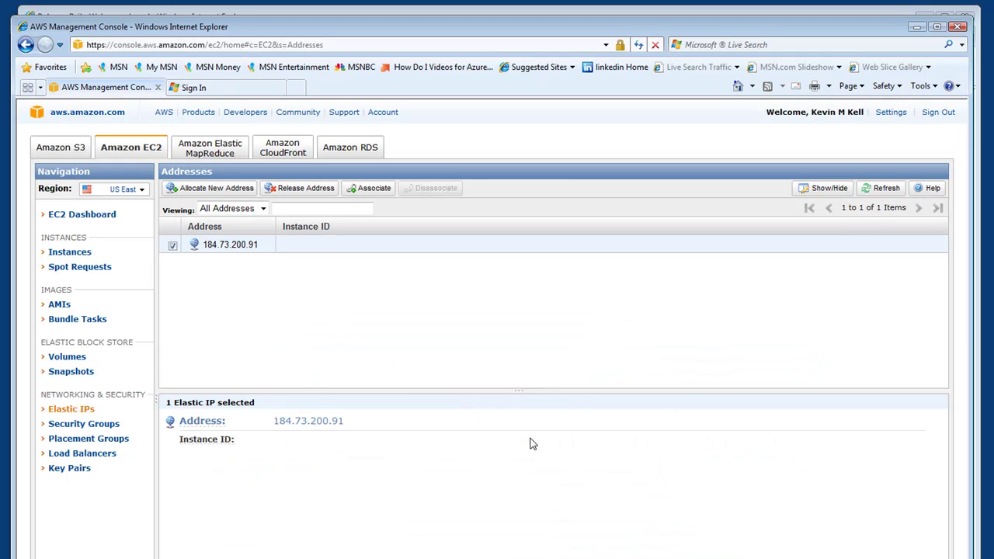
Associate the Elastic IP 184.73.200.91 with instance i-7bc0af11
right_click(239, 246)
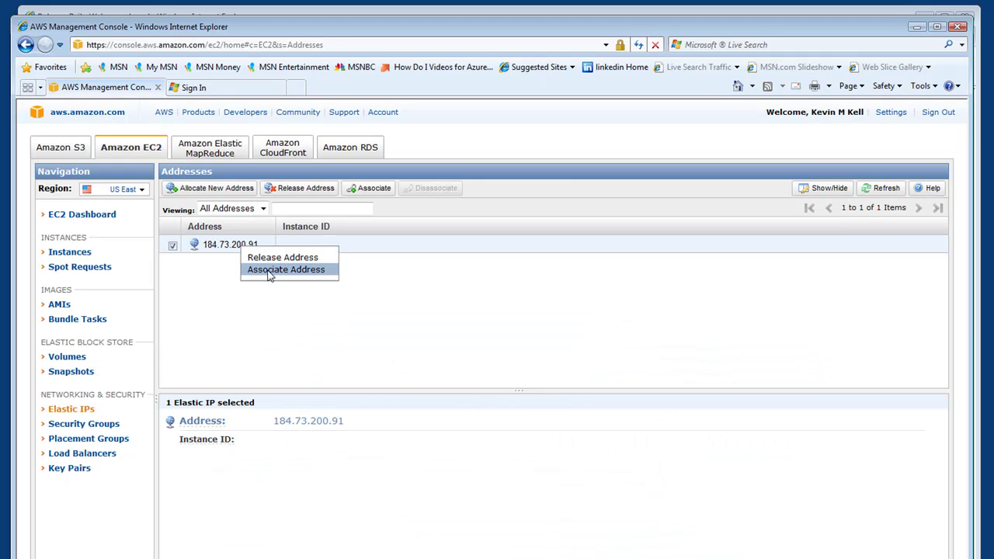
click(270, 271)
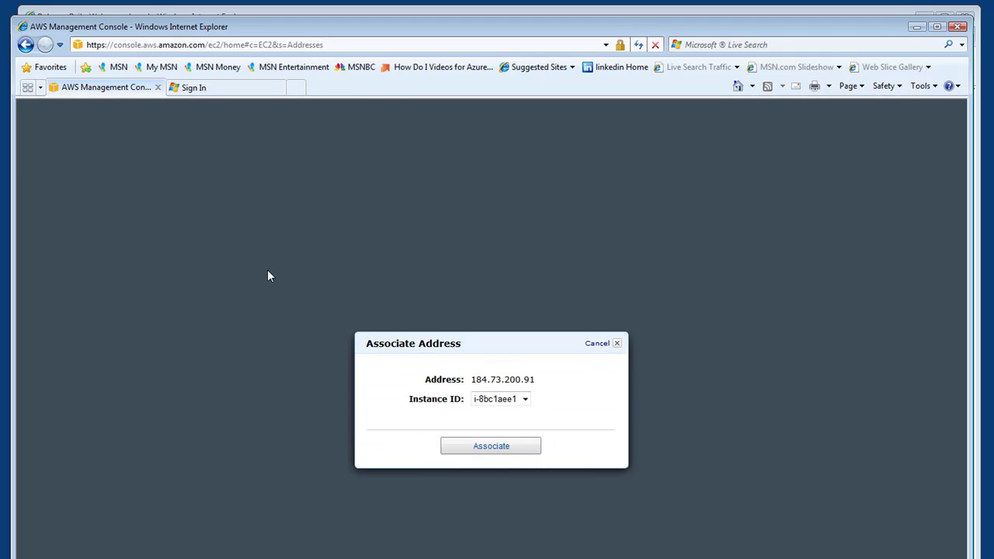
click(531, 403)
click(507, 420)
click(508, 447)
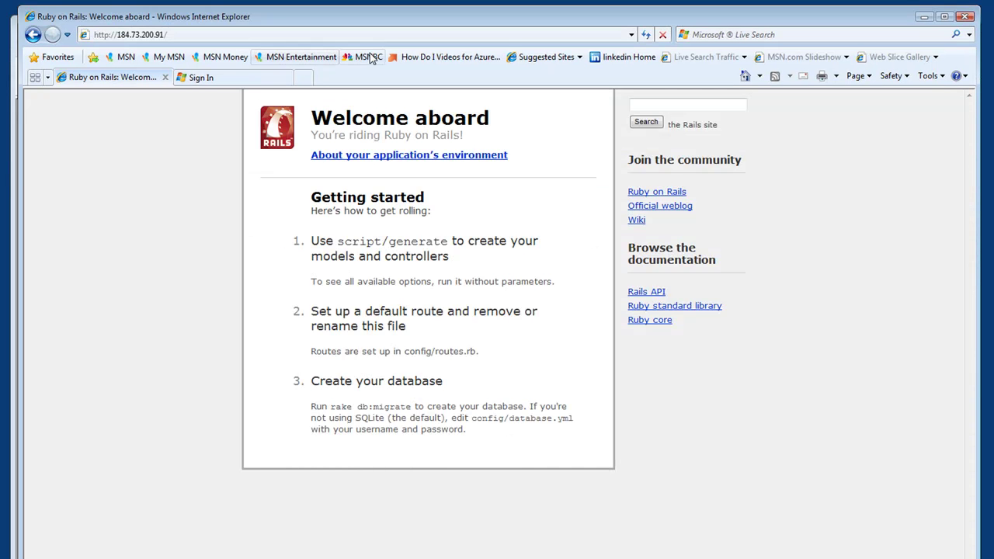
Reload the 184.73.200.91 page to check which site instance i-7bc0af11 serves, and return to the AWS console
click(646, 34)
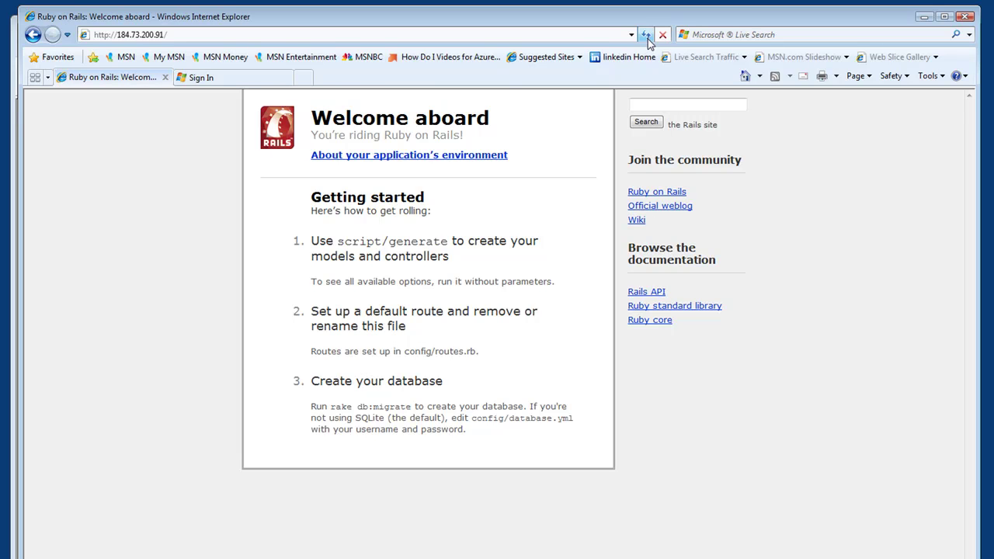
click(644, 37)
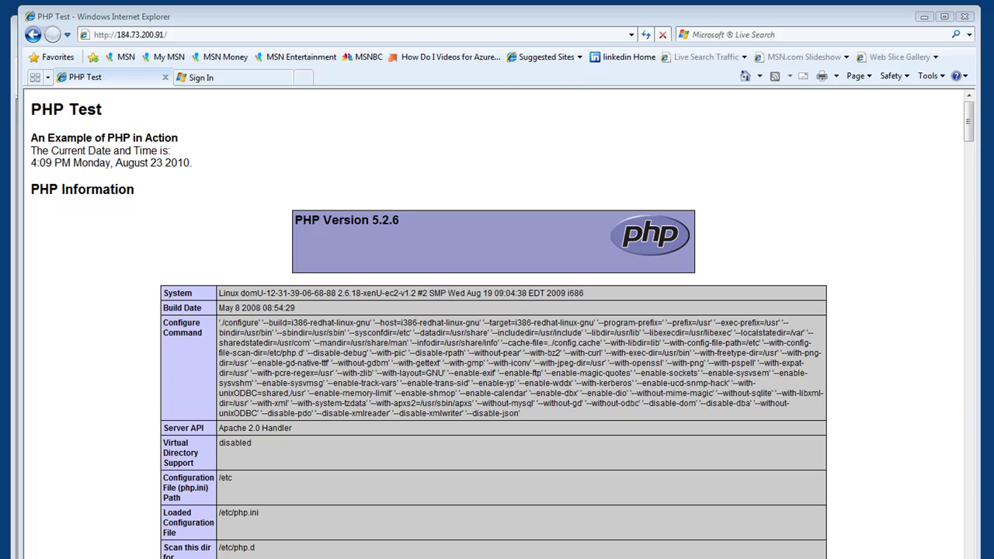
key(alt+Tab)
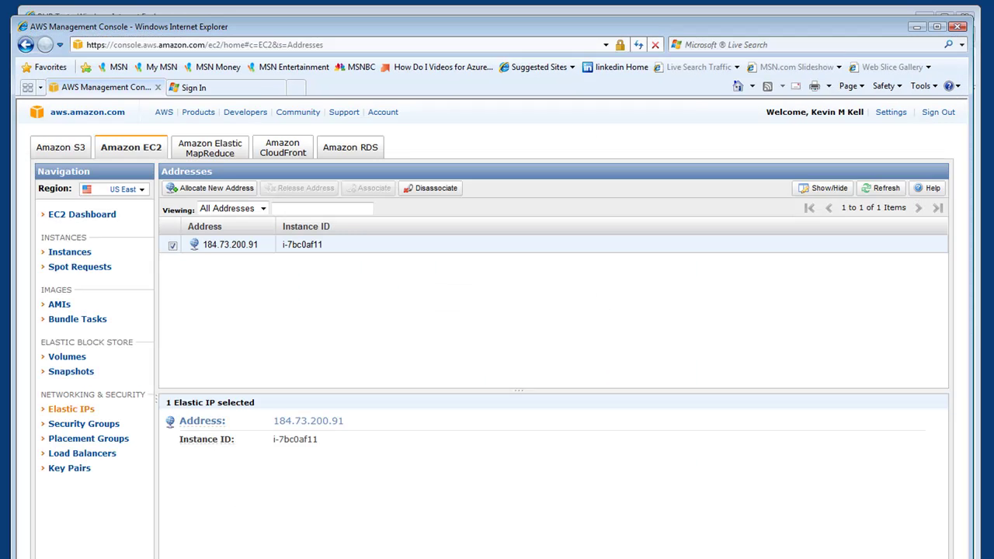
Disassociate the Elastic IP 184.73.200.91 from instance i-7bc0af11
right_click(324, 248)
click(377, 260)
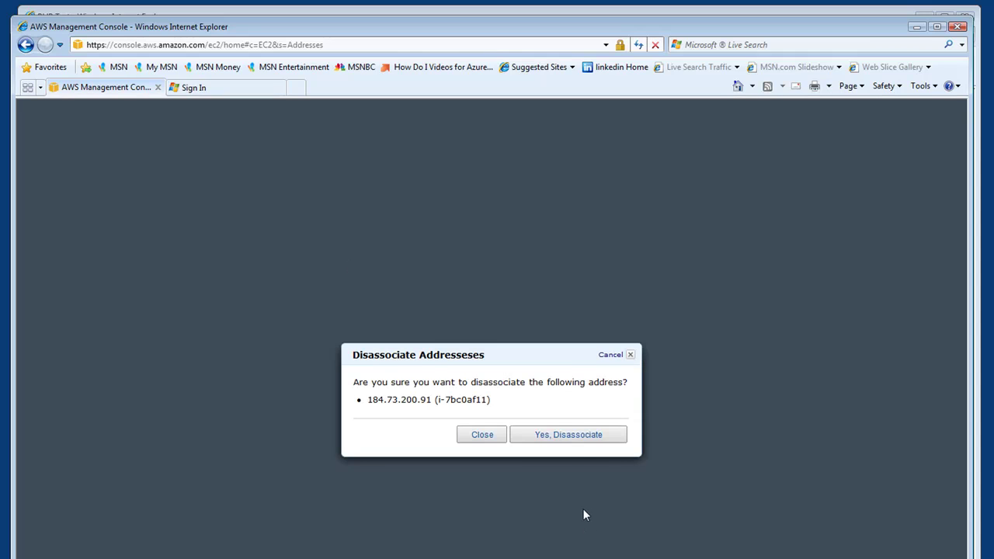
click(577, 437)
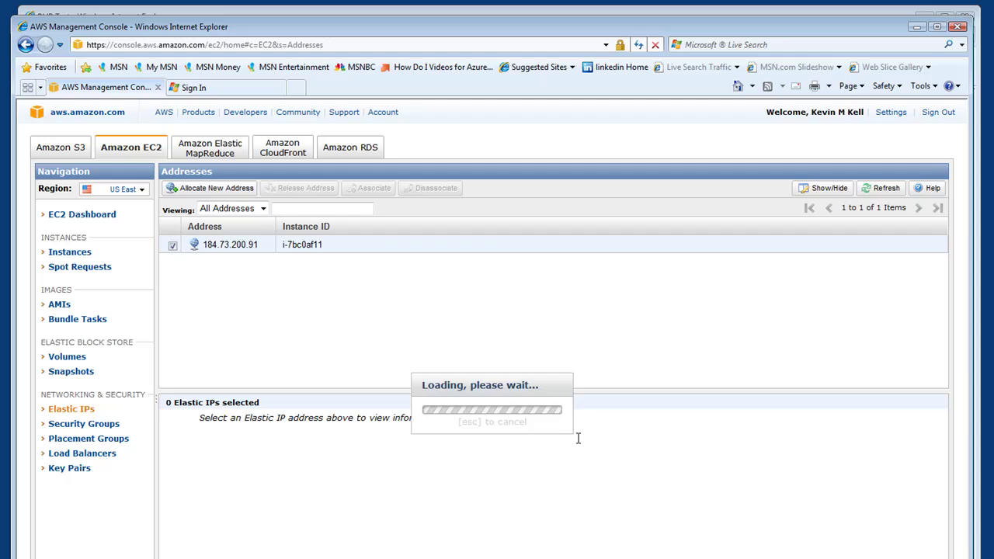
Associate the Elastic IP 184.73.200.91 with instance i-53c0af39
right_click(304, 244)
click(338, 268)
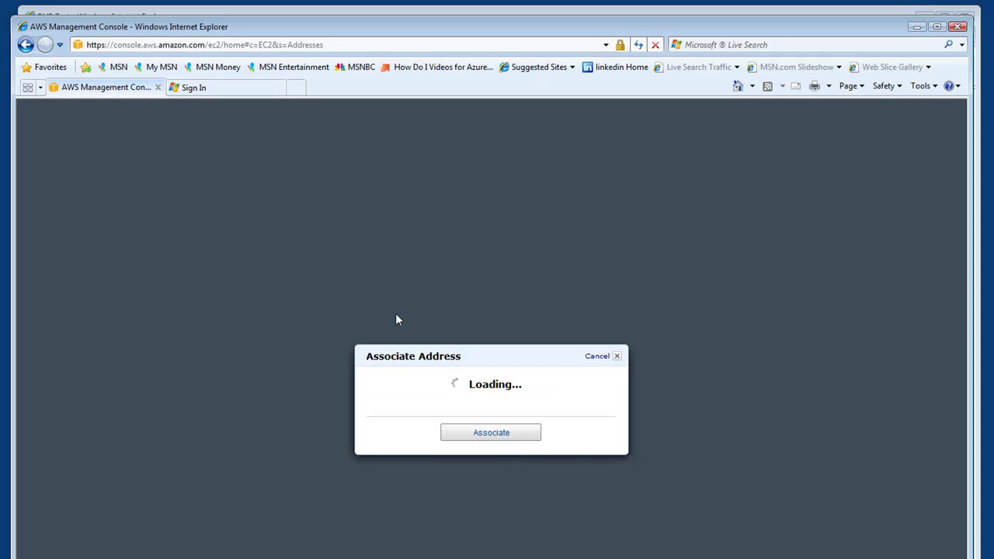
click(525, 398)
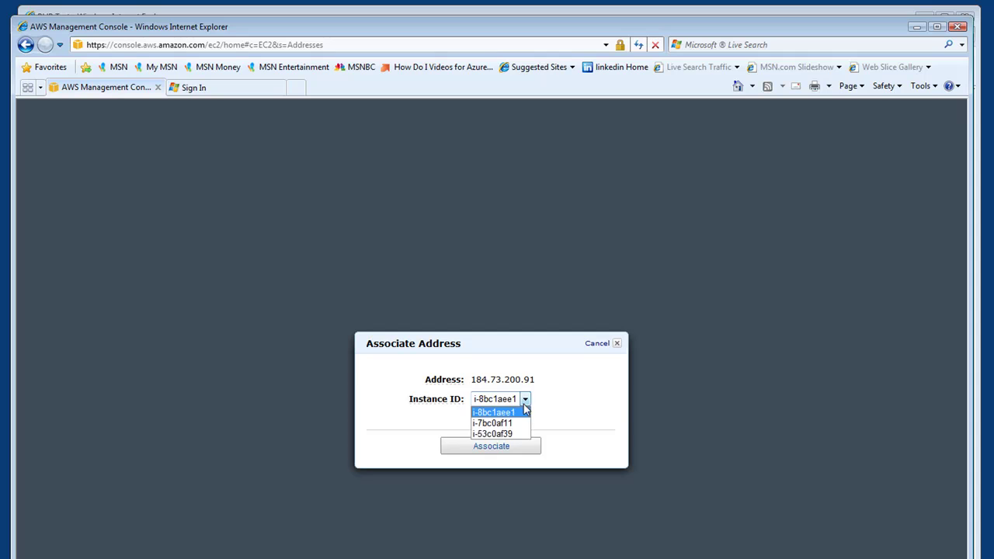
click(499, 436)
click(495, 445)
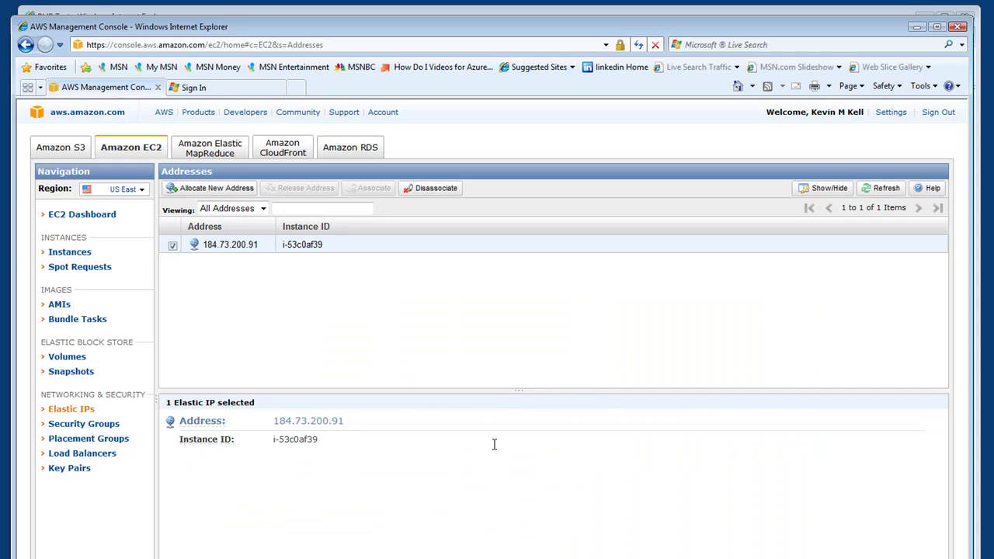
Reload the 184.73.200.91 page to check which site instance i-53c0af39 serves, and return to the AWS console
key(alt+Tab)
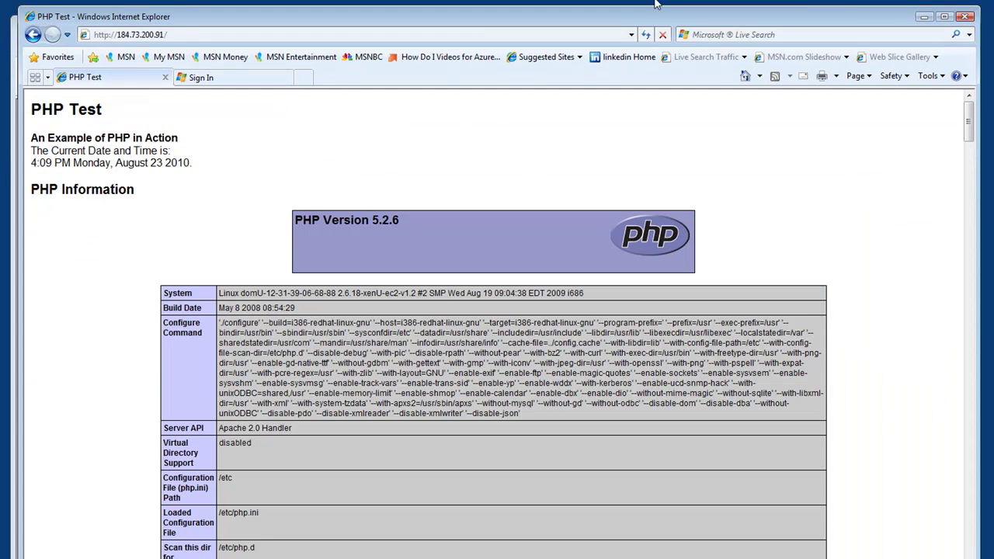
click(647, 36)
click(647, 36)
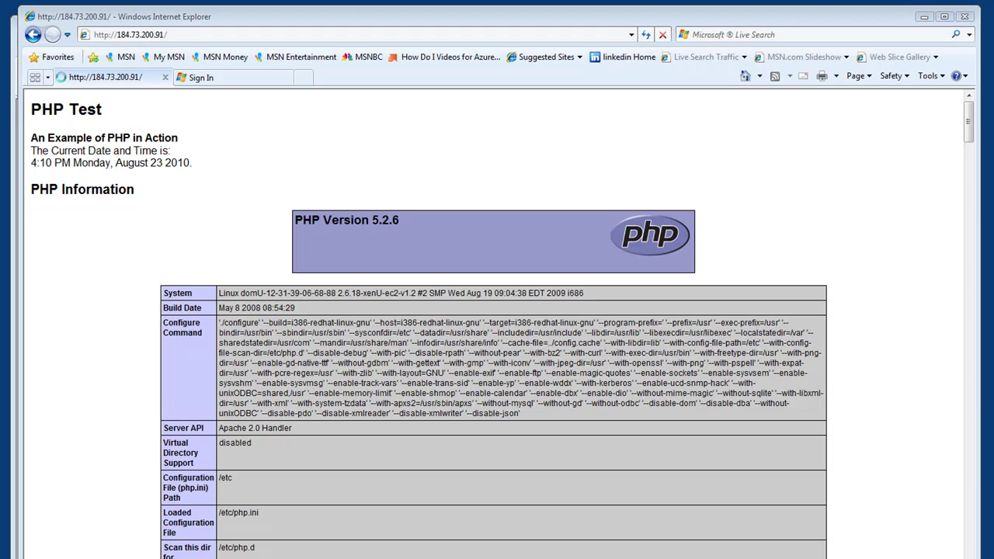
click(647, 35)
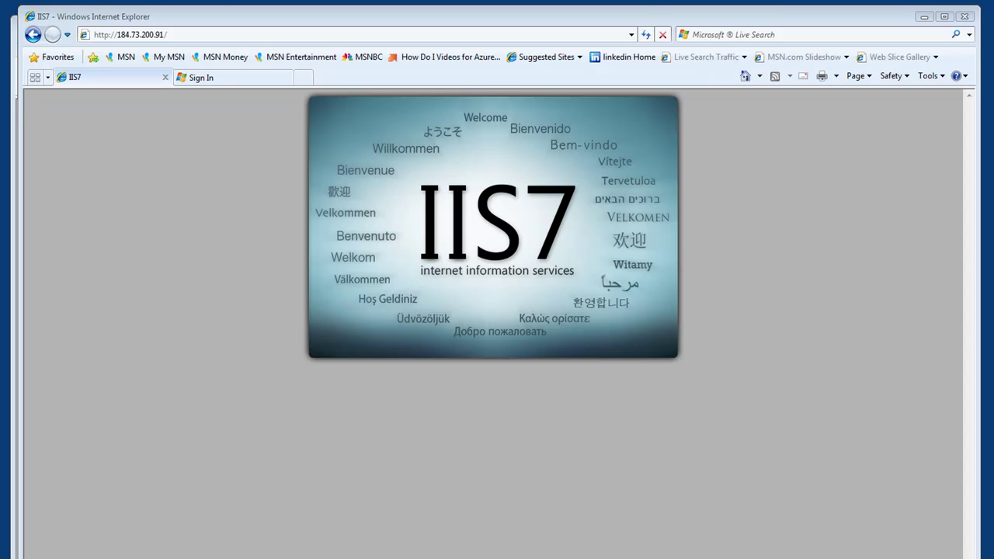
key(alt+Tab)
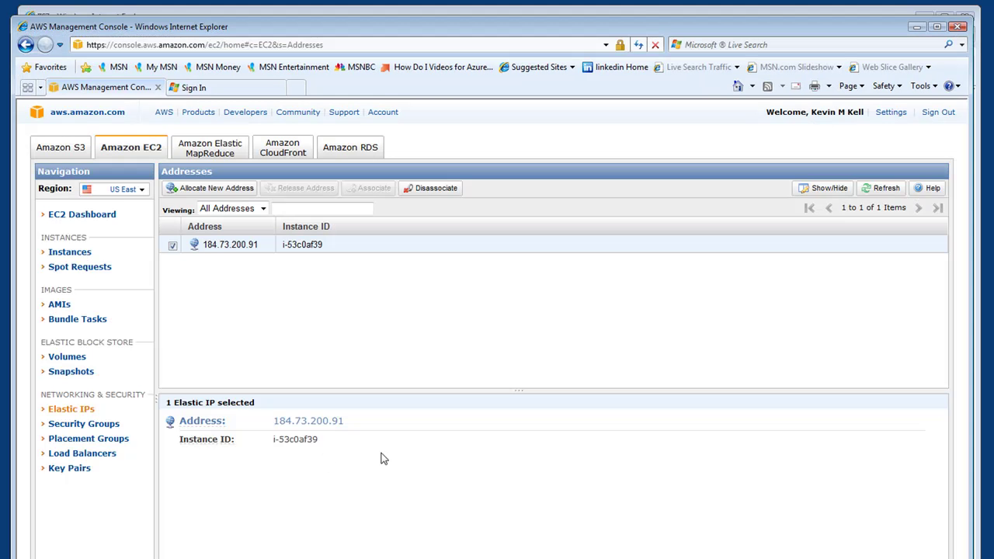